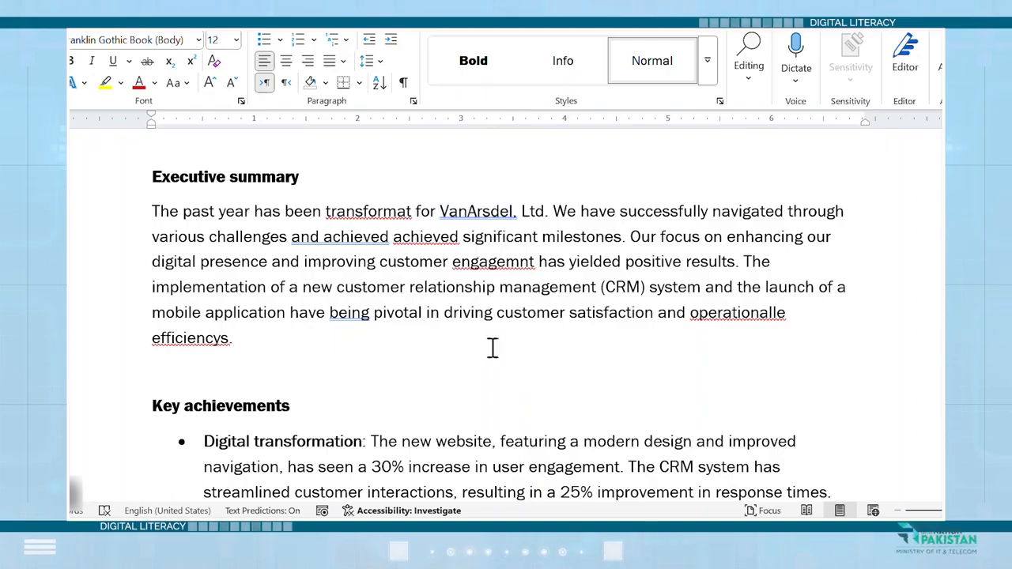
Try correcting "transformat" to "transformed" by hand in the Executive summary, and undo that edit
{"action": "right_click", "coordinate": [384, 215]}
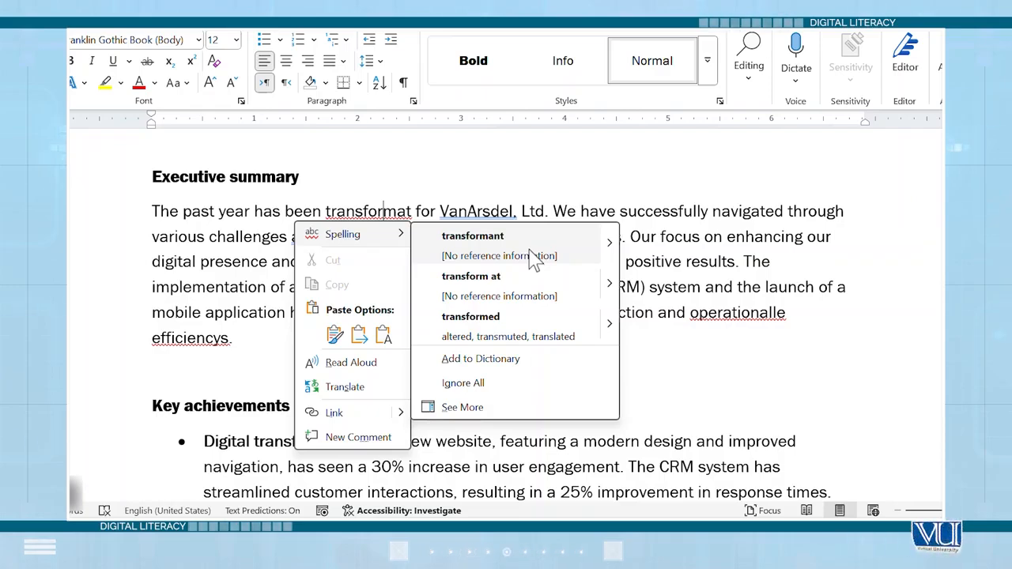
{"action": "left_click", "coordinate": [603, 208]}
{"action": "double_click", "coordinate": [410, 212]}
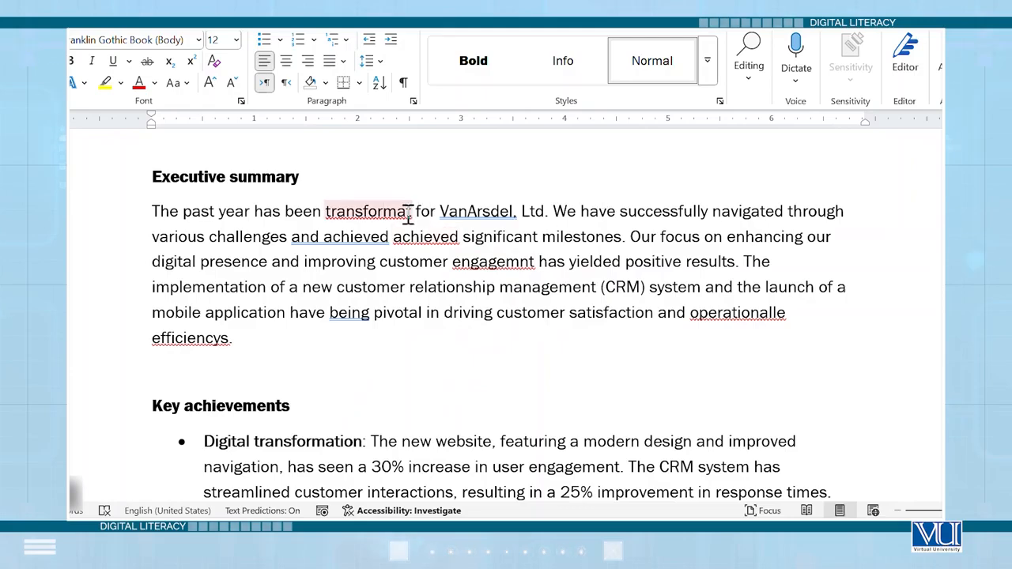
{"action": "left_click", "coordinate": [408, 213]}
{"action": "key", "text": "BackSpace"}
{"action": "key", "text": "BackSpace"}
{"action": "type", "text": "ed"}
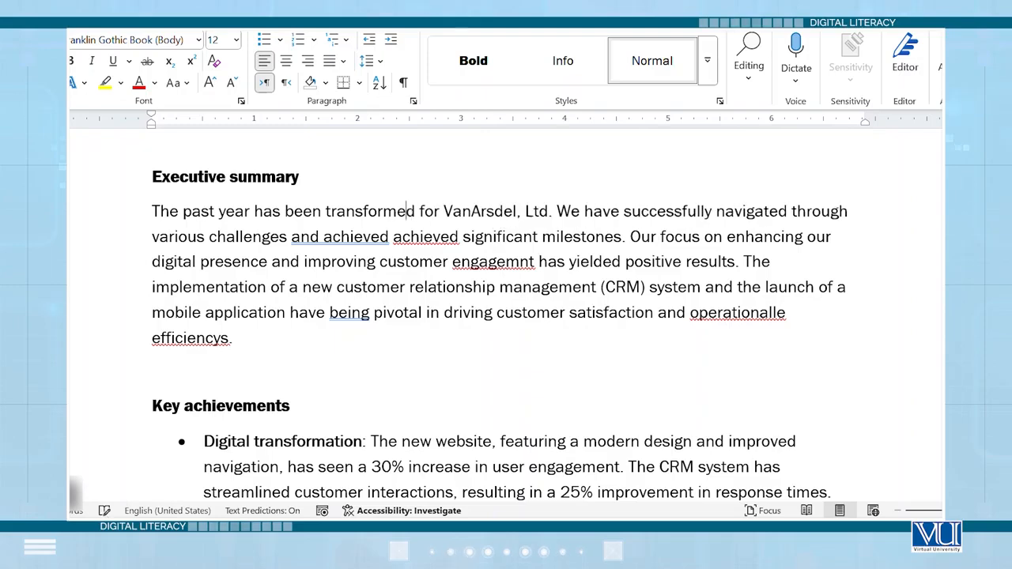
{"action": "key", "text": "ctrl+z"}
{"action": "key", "text": "ctrl+z"}
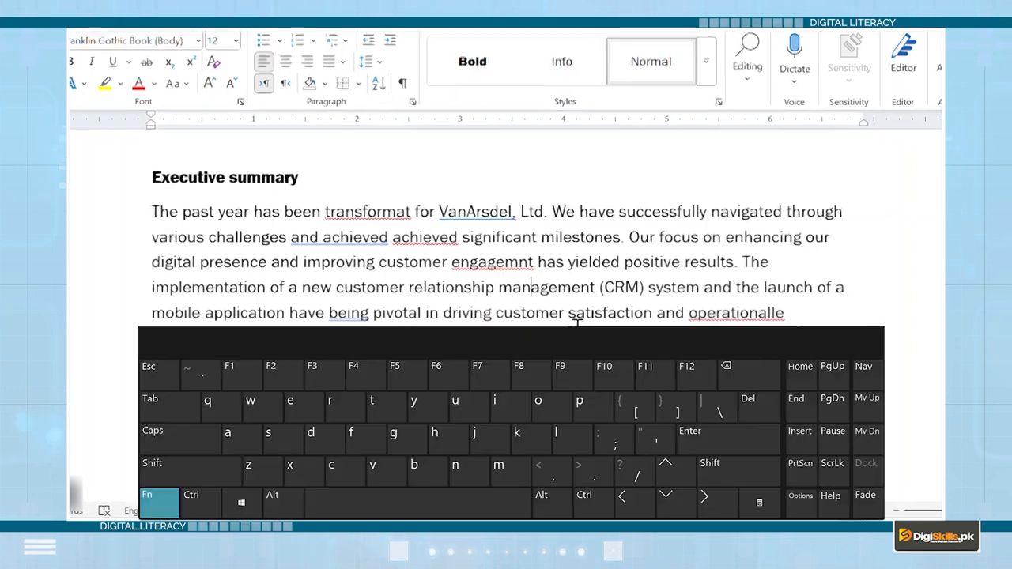
Run the Editor spelling and grammar check and review its overview of score, corrections, refinements, similarity and insights
{"action": "key", "text": "F7"}
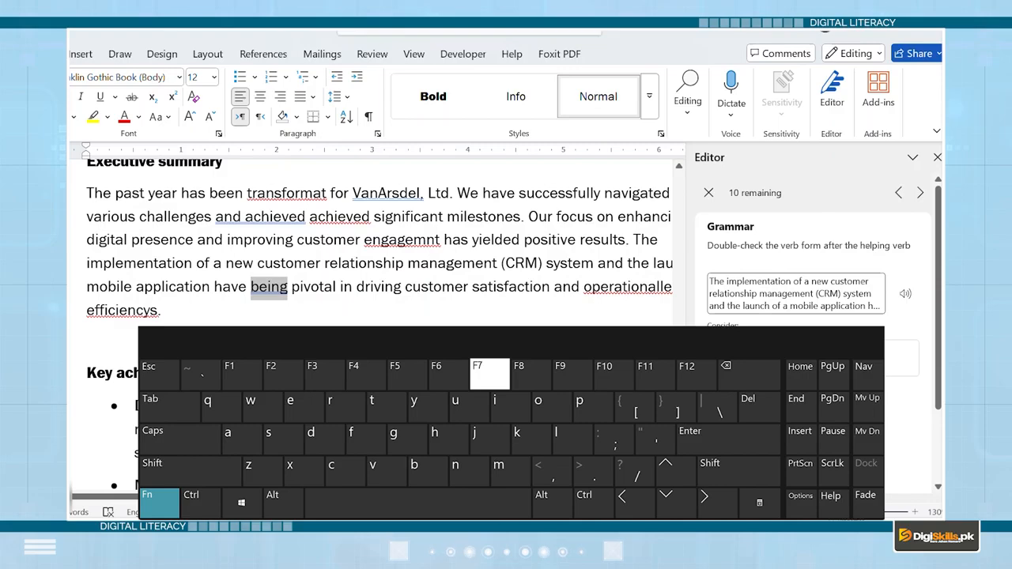
{"action": "left_click", "coordinate": [222, 190]}
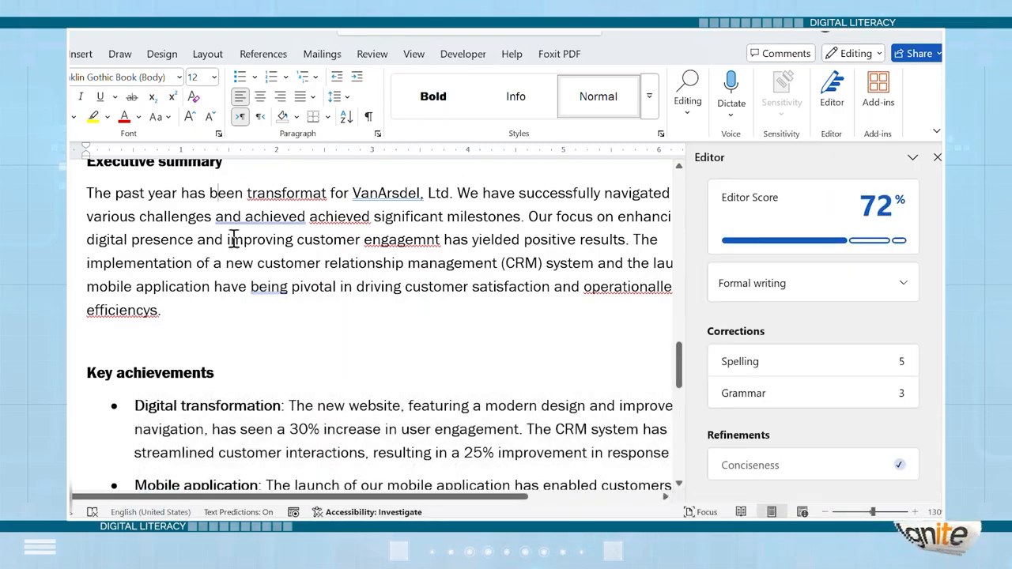
{"action": "scroll", "coordinate": [234, 238], "scroll_direction": "up", "scroll_amount": 1}
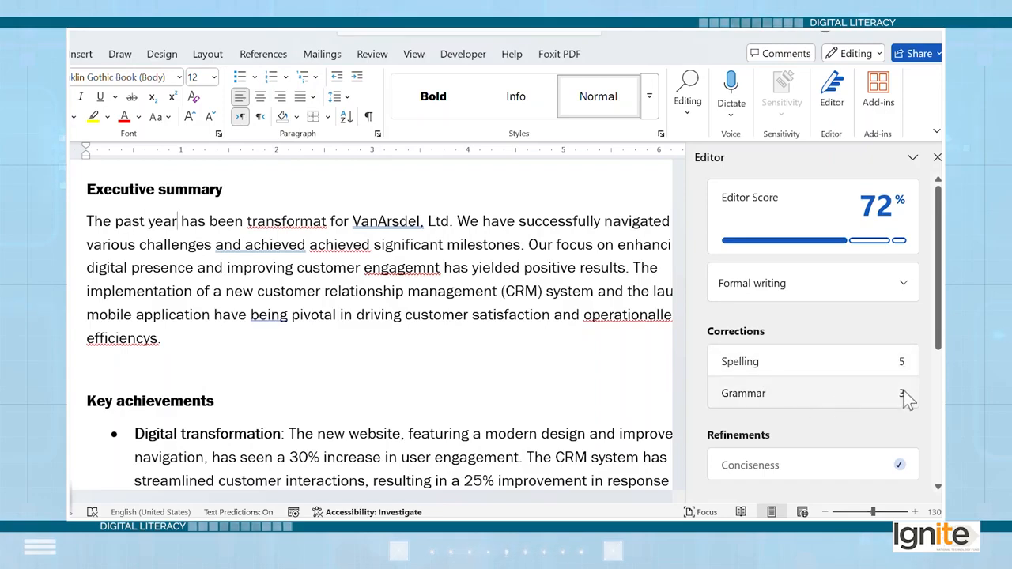
{"action": "scroll", "coordinate": [902, 392], "scroll_direction": "down", "scroll_amount": 3}
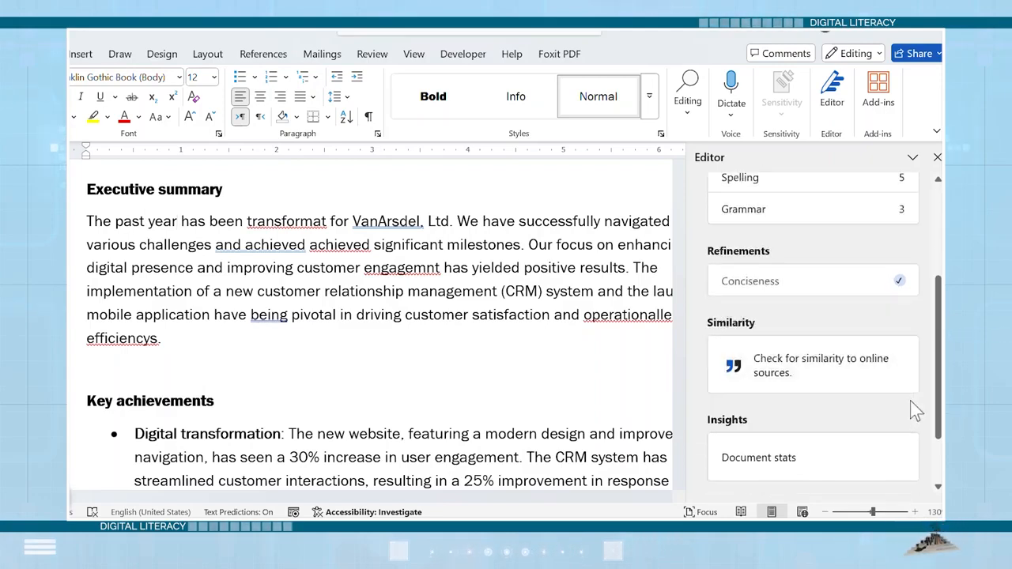
{"action": "scroll", "coordinate": [908, 443], "scroll_direction": "down", "scroll_amount": 2}
{"action": "scroll", "coordinate": [908, 443], "scroll_direction": "up", "scroll_amount": 5}
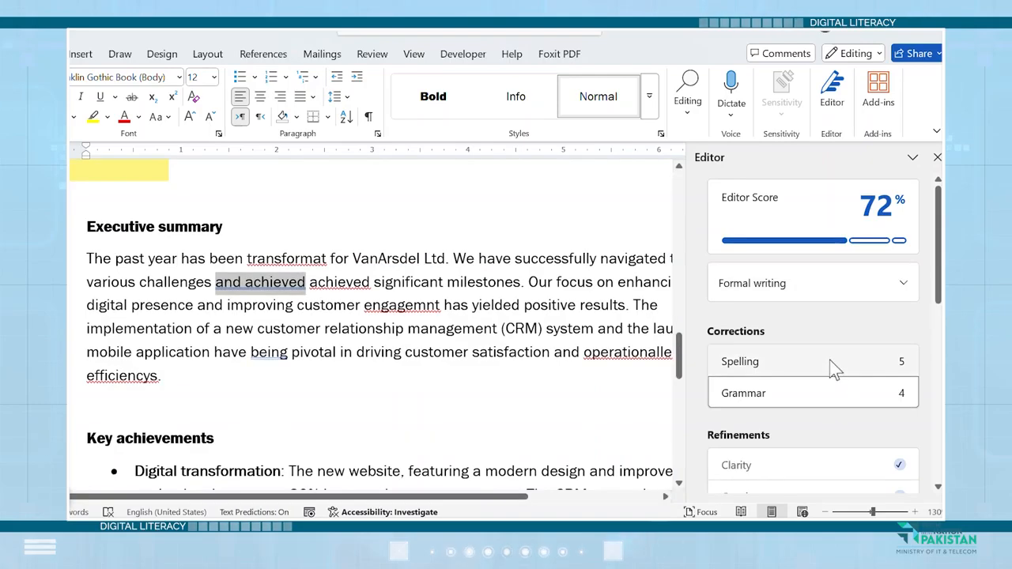
Work through the Editor's spelling issues in the Executive summary, accepting the suggestions "engagement", "operational" and "transformed"
{"action": "left_click", "coordinate": [835, 366]}
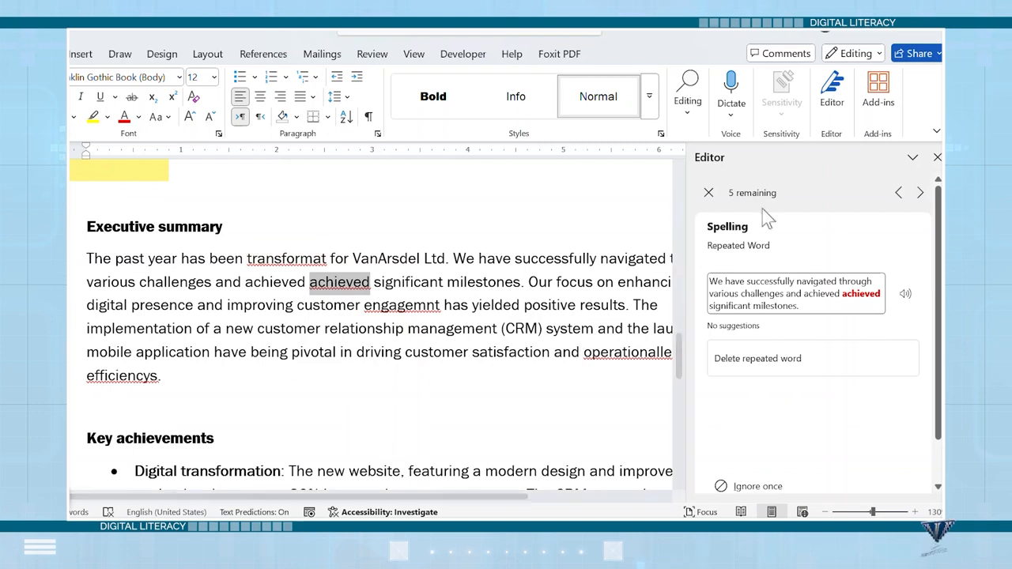
{"action": "left_click", "coordinate": [899, 195]}
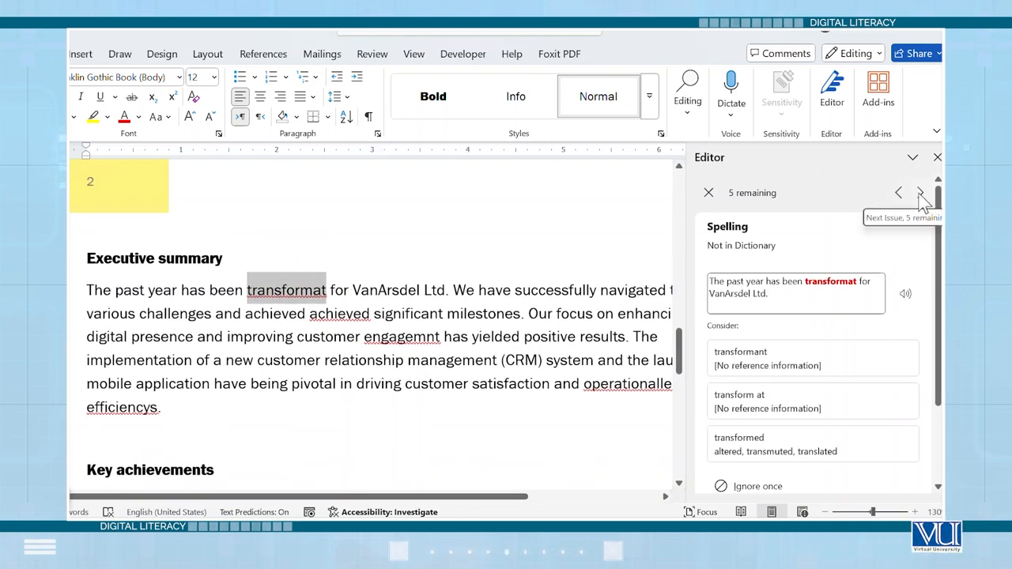
{"action": "left_click", "coordinate": [921, 195]}
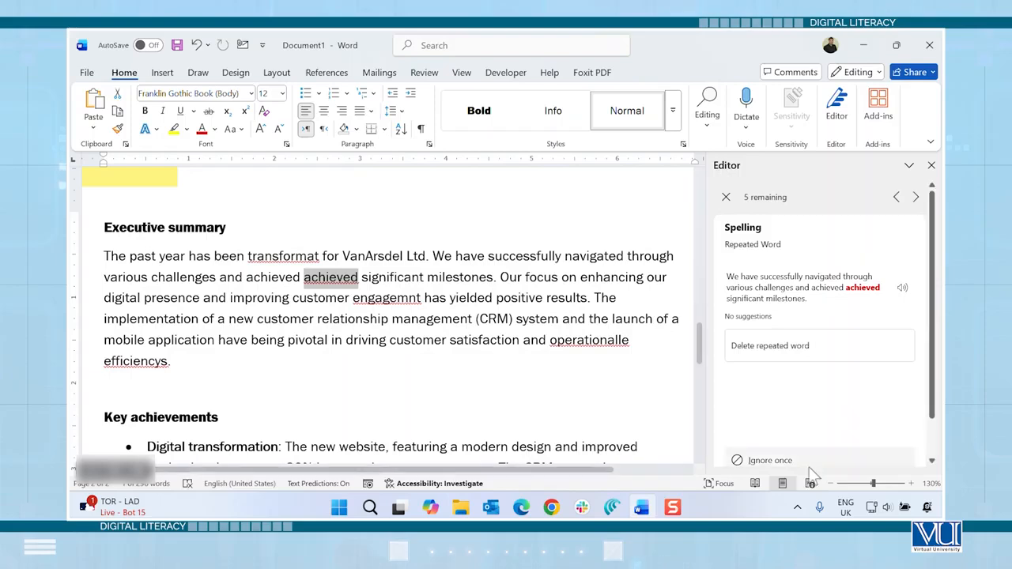
{"action": "left_click", "coordinate": [832, 484]}
{"action": "left_click", "coordinate": [832, 484]}
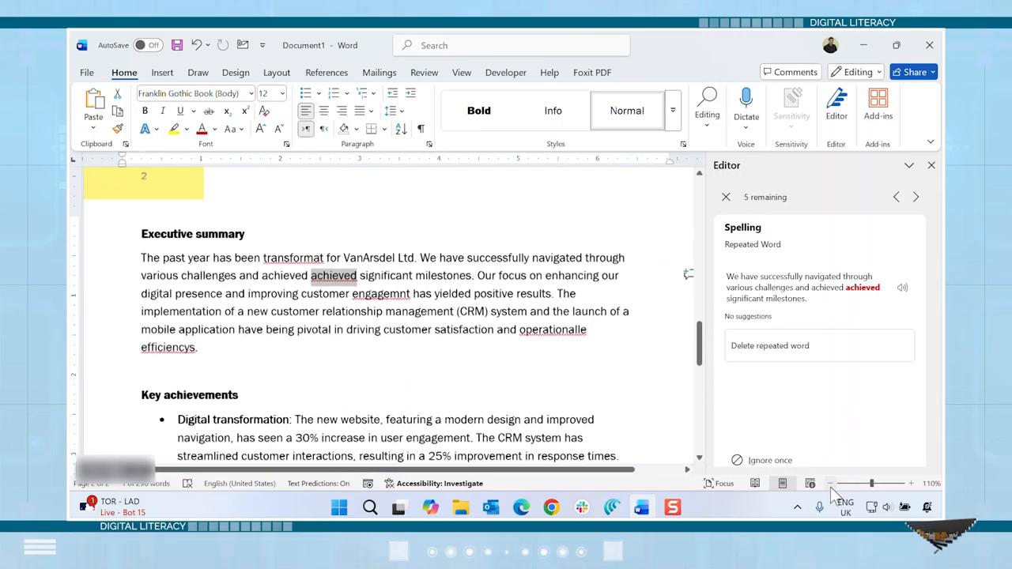
{"action": "left_click", "coordinate": [916, 197]}
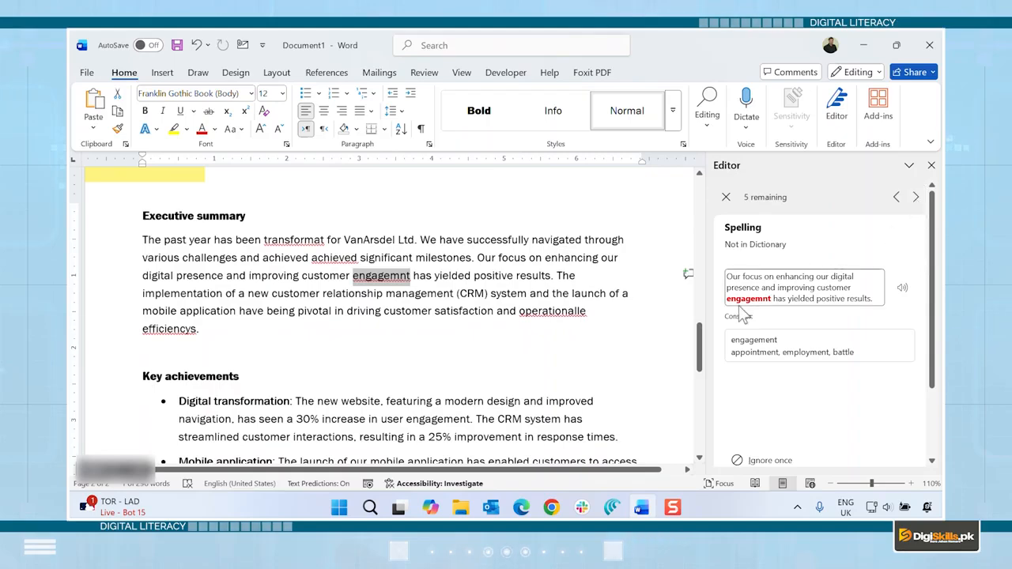
{"action": "left_click", "coordinate": [766, 351]}
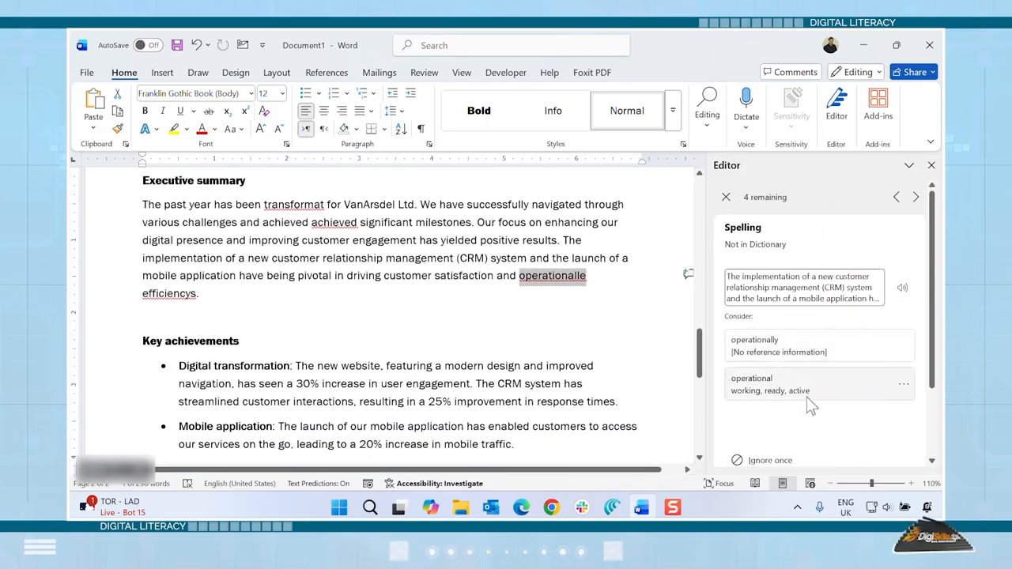
{"action": "left_click", "coordinate": [769, 394]}
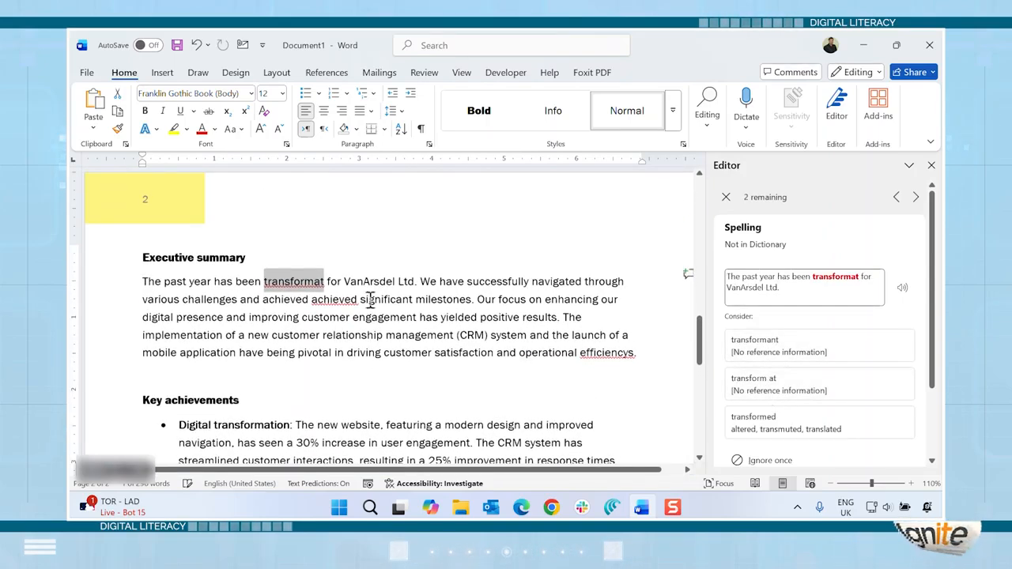
{"action": "left_click", "coordinate": [828, 418]}
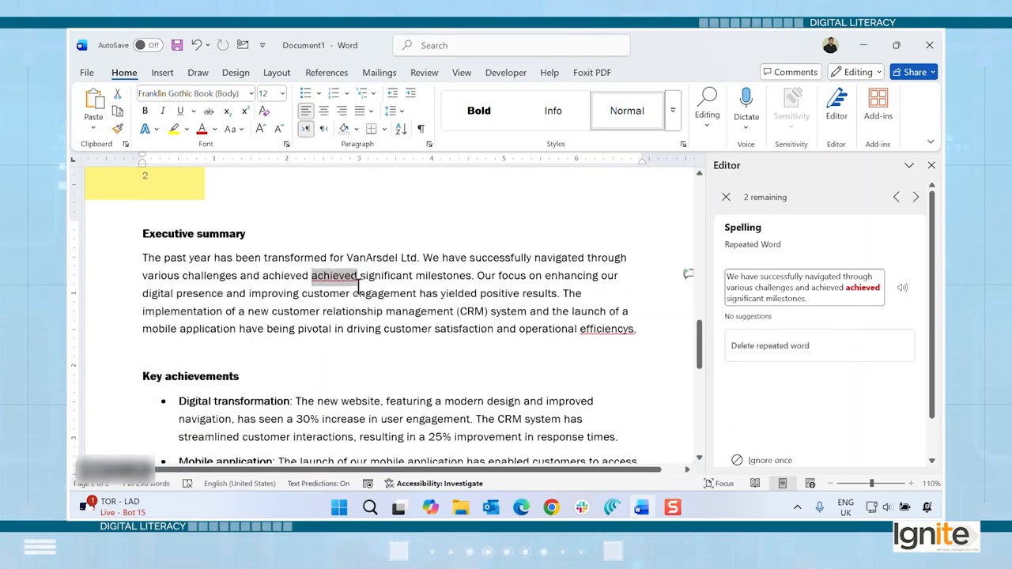
Delete the repeated word "achieved" and replace "efficiencys" with "efficiencies" using the Editor's spelling suggestions
{"action": "left_click", "coordinate": [274, 277]}
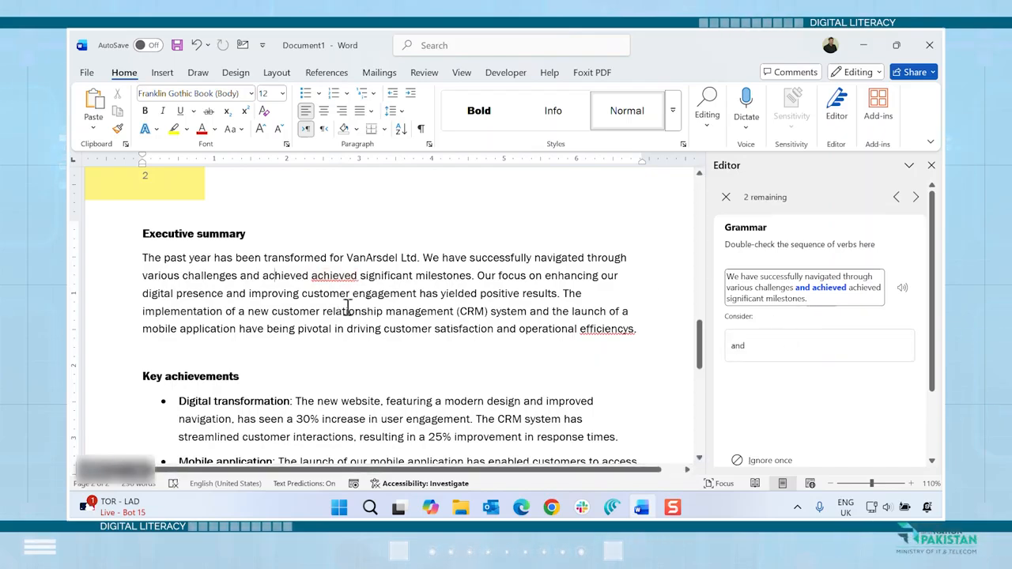
{"action": "left_click", "coordinate": [337, 276]}
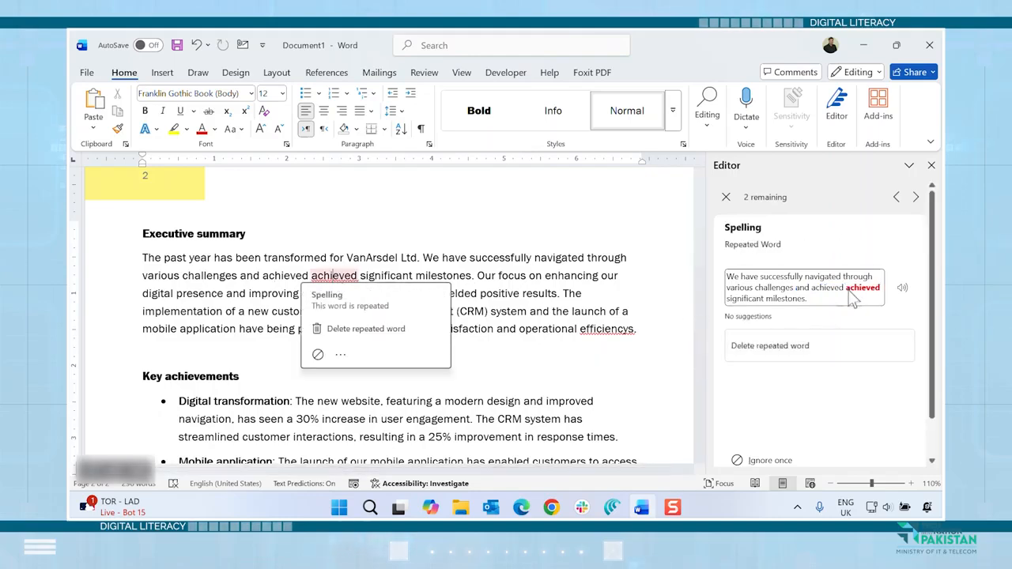
{"action": "left_click", "coordinate": [782, 355]}
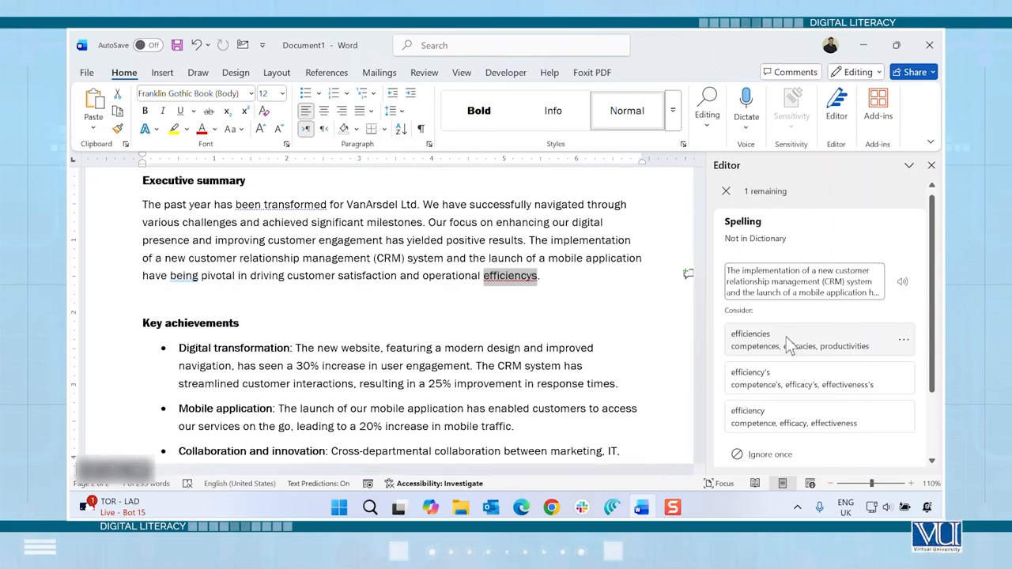
{"action": "left_click", "coordinate": [788, 345]}
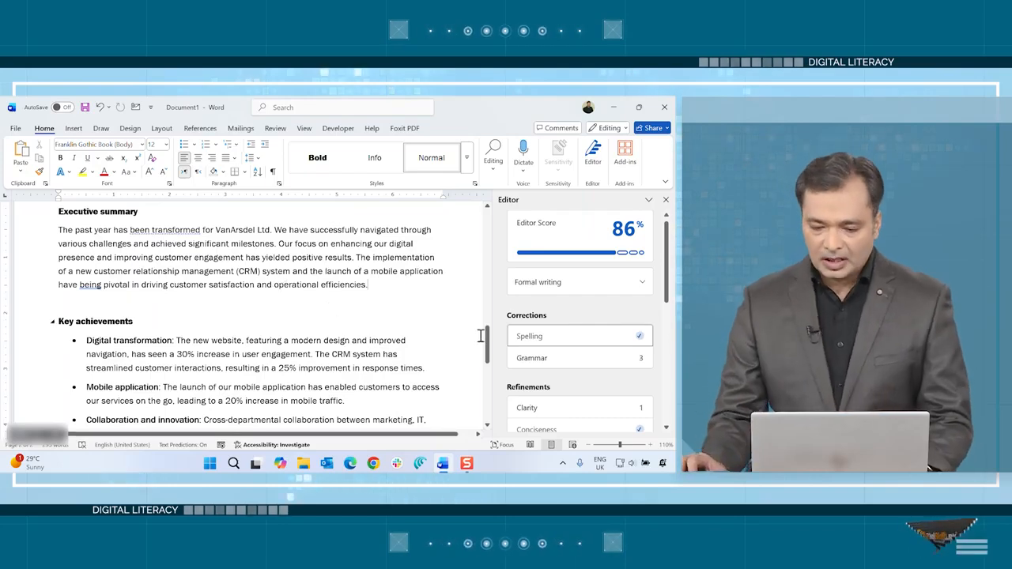
Accept the Editor's grammar corrections: remove the comma after "VanArsdel" in Financial performance and on the cover, and change "being" to "been"
{"action": "left_click", "coordinate": [571, 361]}
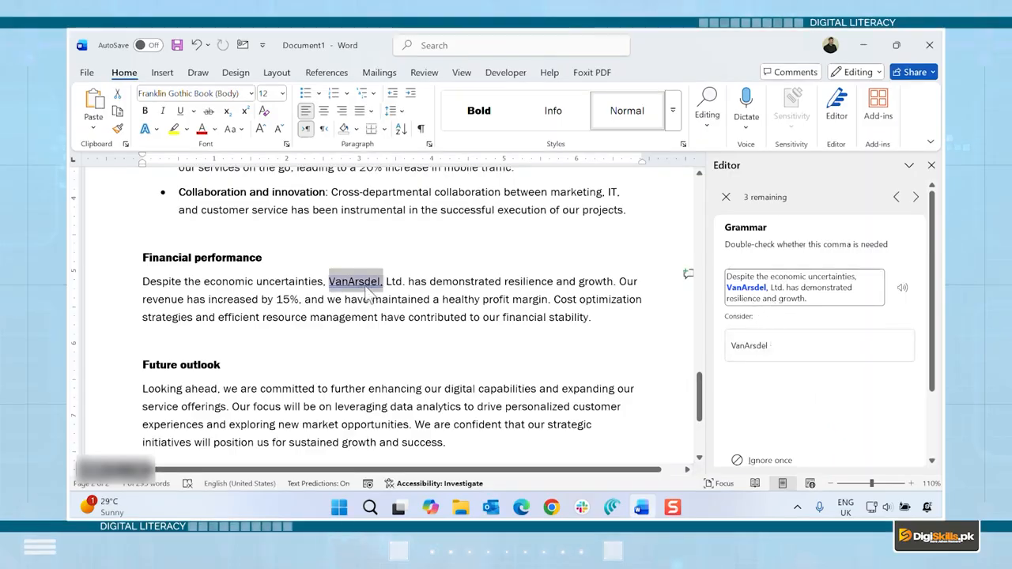
{"action": "left_click", "coordinate": [793, 345]}
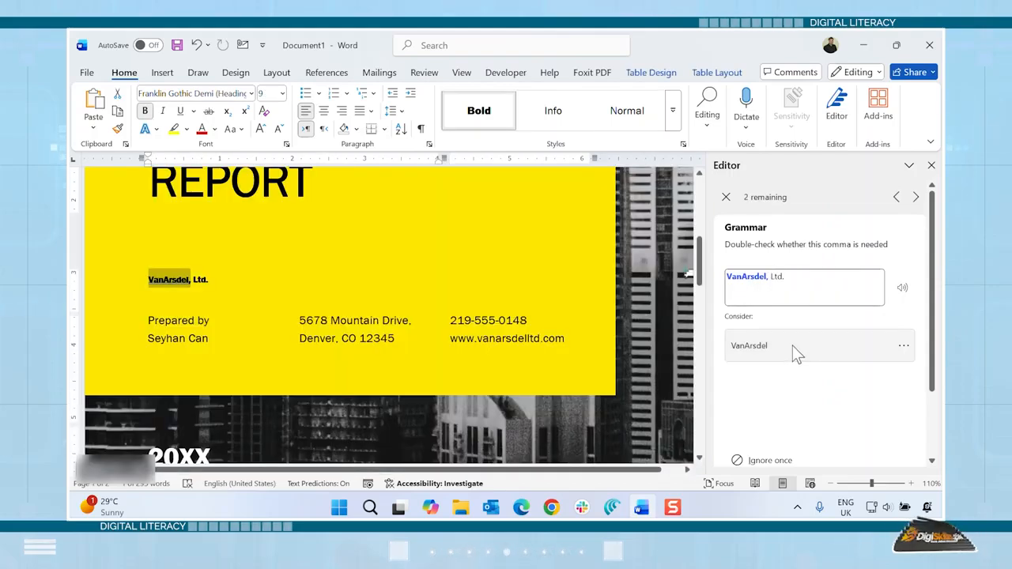
{"action": "left_click", "coordinate": [793, 346]}
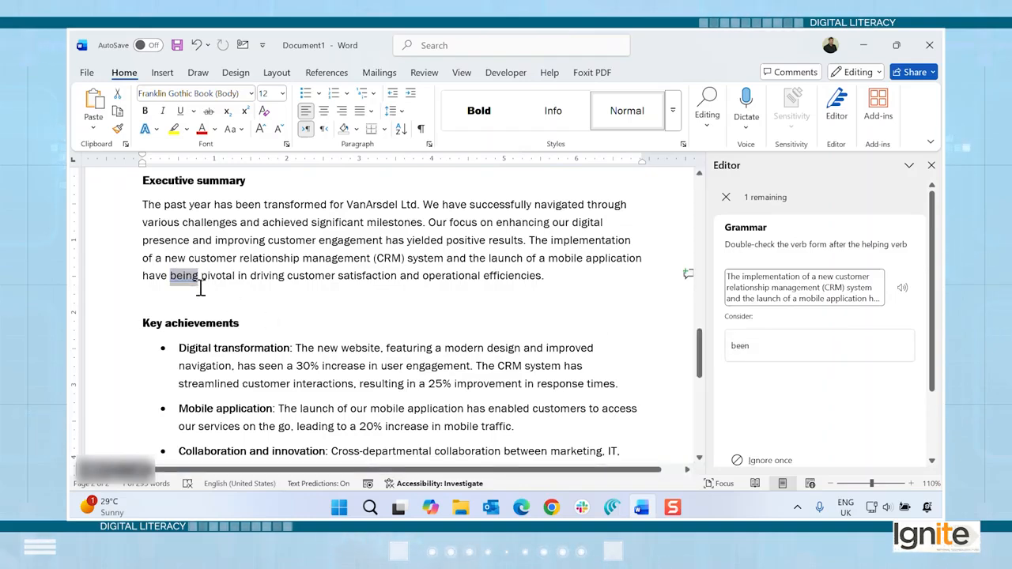
{"action": "left_click", "coordinate": [765, 346]}
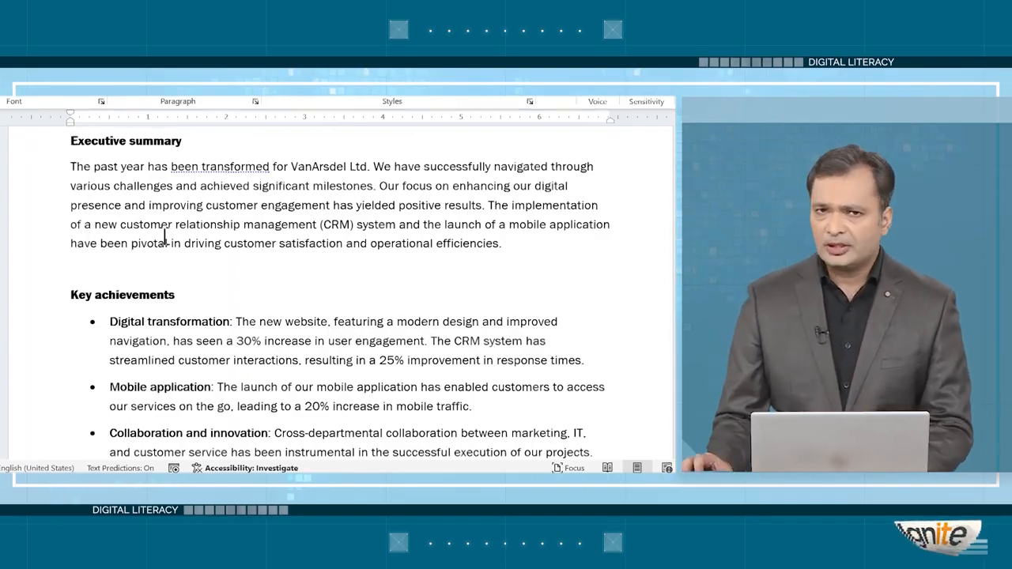
Start installing the Urdu (Pakistan) proofing tools from the Office language preferences in Word's options
{"action": "left_click", "coordinate": [15, 129]}
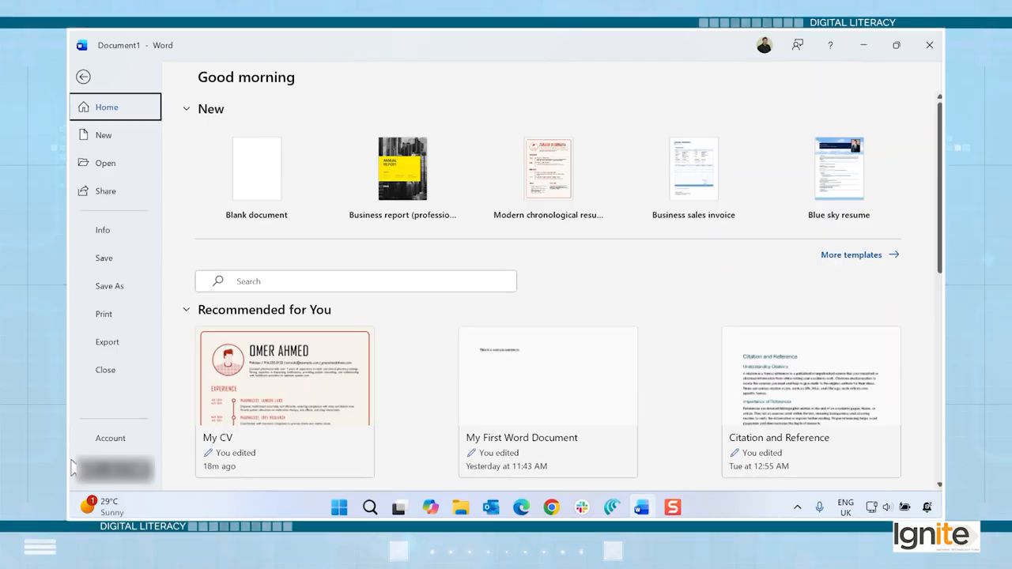
{"action": "left_click", "coordinate": [72, 467]}
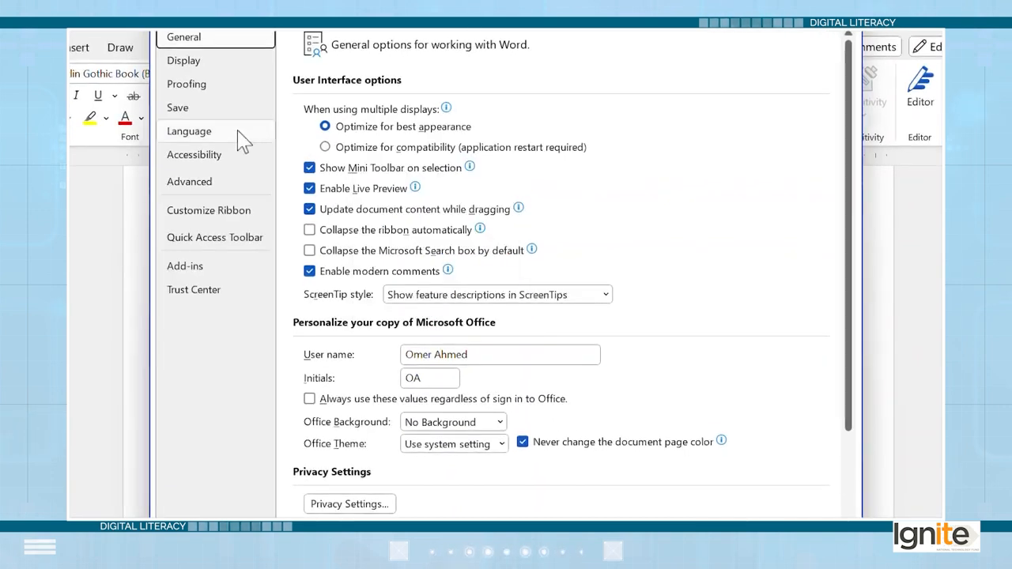
{"action": "left_click", "coordinate": [198, 131]}
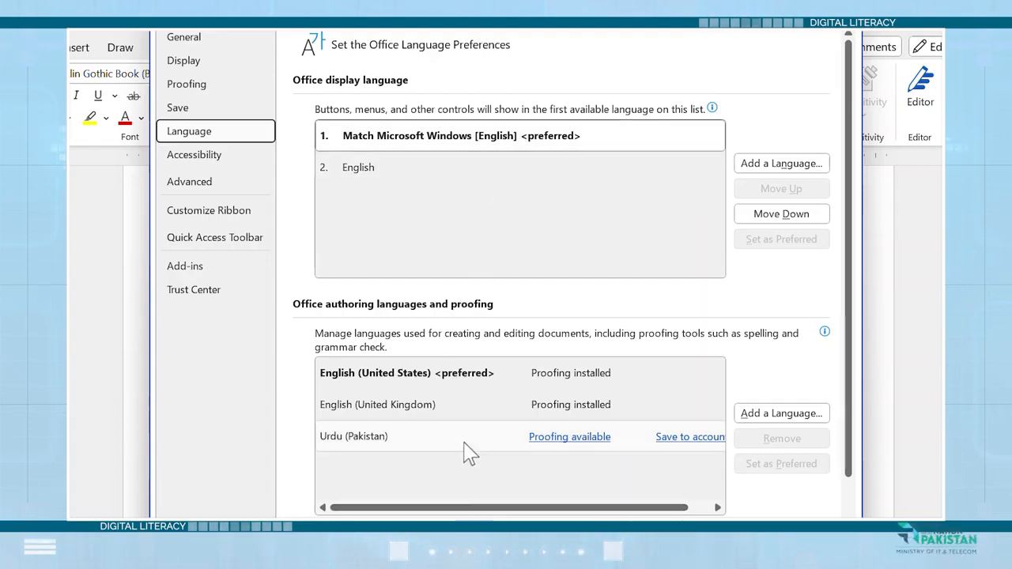
{"action": "mouse_move", "coordinate": [477, 510]}
{"action": "left_mouse_down"}
{"action": "mouse_move", "coordinate": [502, 510]}
{"action": "mouse_move", "coordinate": [467, 512]}
{"action": "left_mouse_up"}
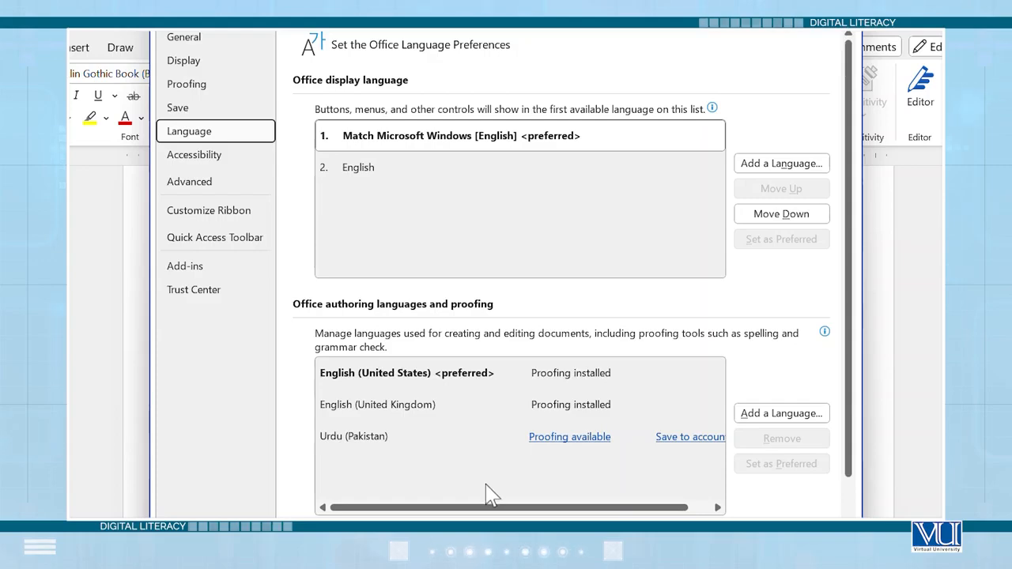
{"action": "left_click", "coordinate": [574, 441]}
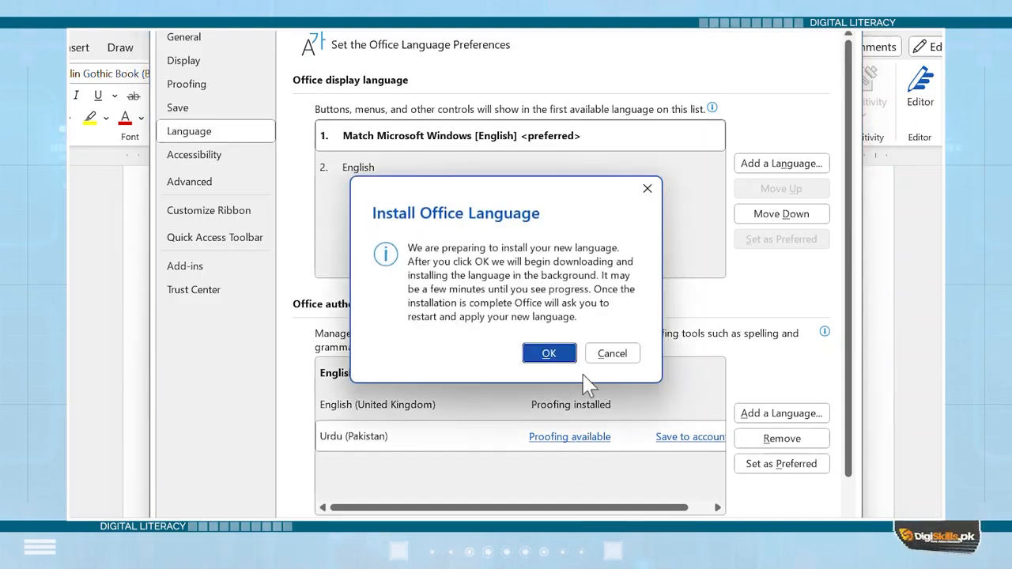
{"action": "left_click", "coordinate": [545, 354]}
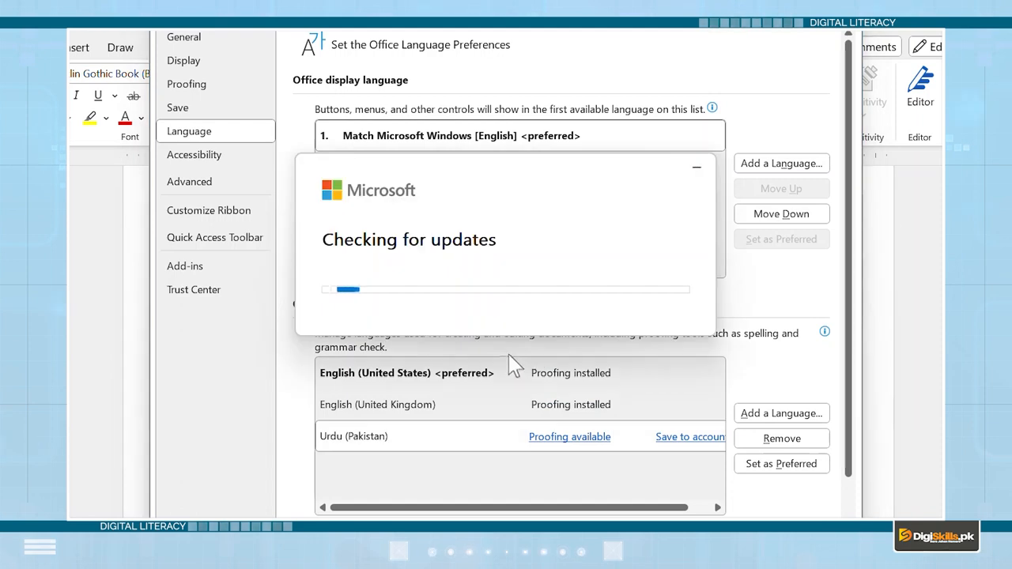